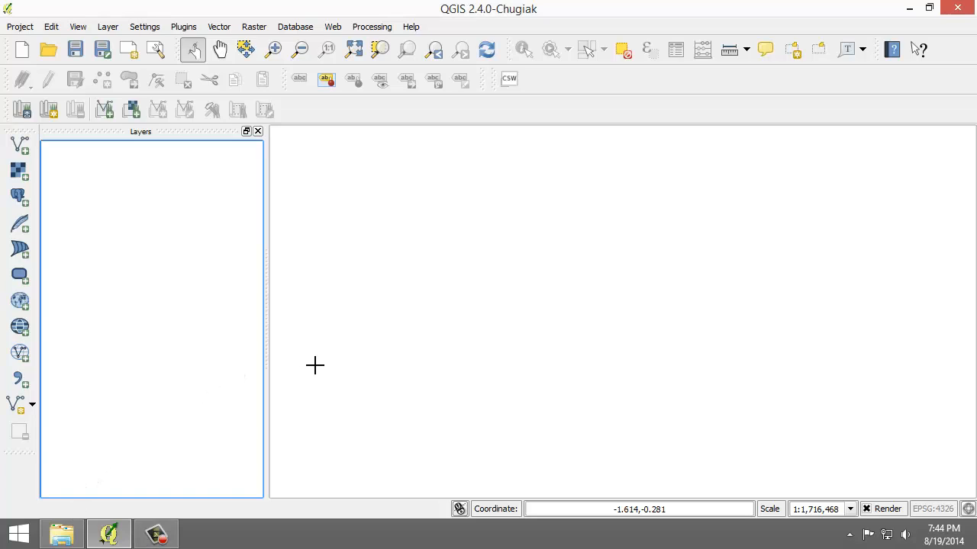
# Switch to File Explorer, open the Lab3Data folder inside C:\GST 105, and examine its PERMANENT, user1 and user2 mapset folders
pyautogui.click(61, 534)
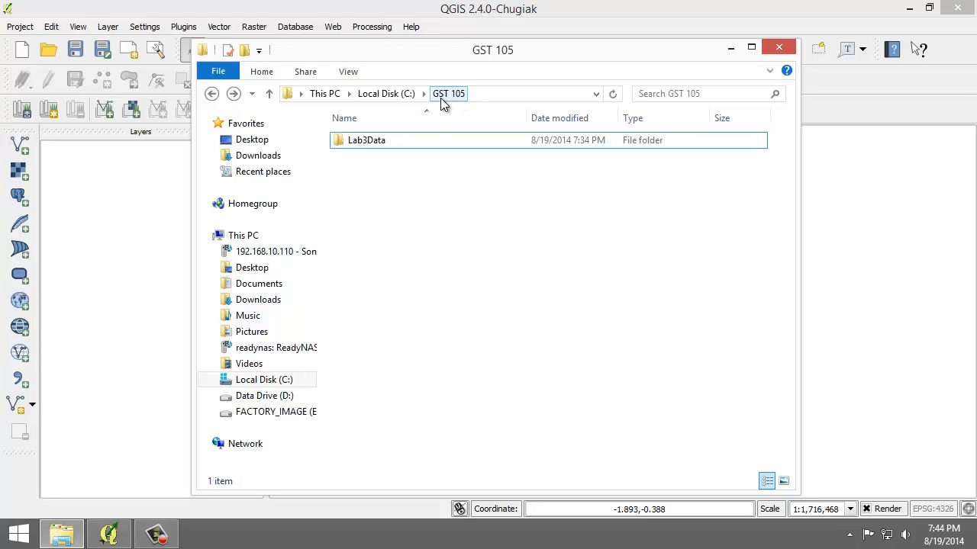
pyautogui.click(383, 143)
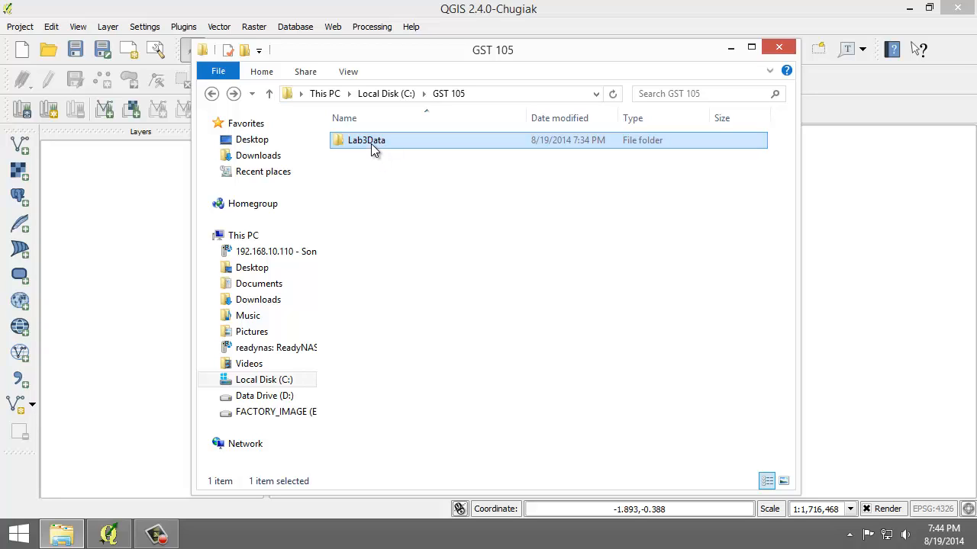
pyautogui.doubleClick(370, 143)
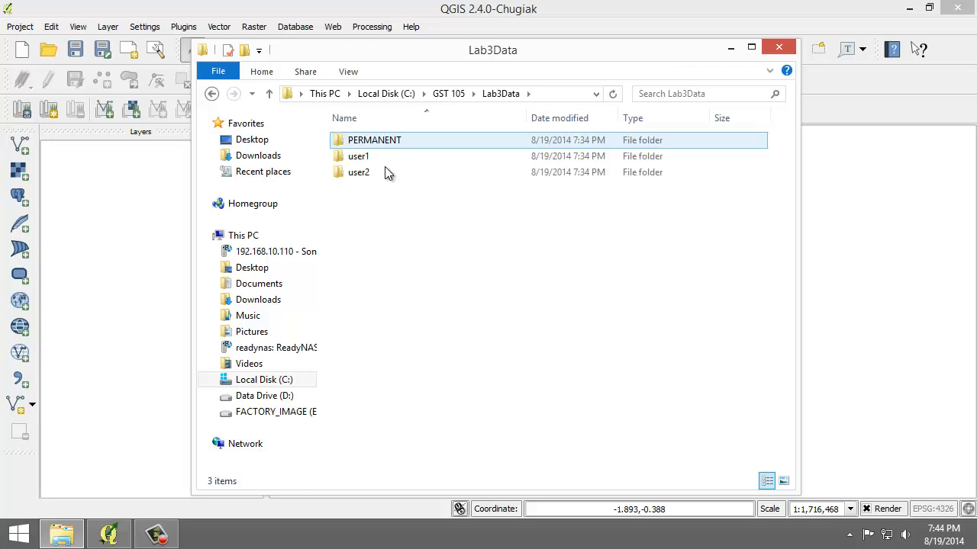
pyautogui.moveTo(440, 218); pyautogui.dragTo(357, 141)
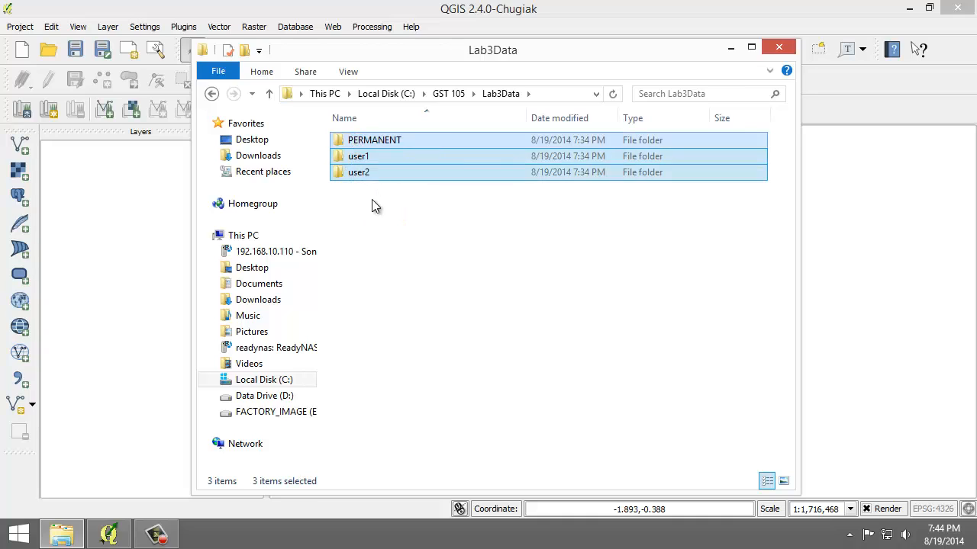
pyautogui.click(372, 200)
pyautogui.click(404, 138)
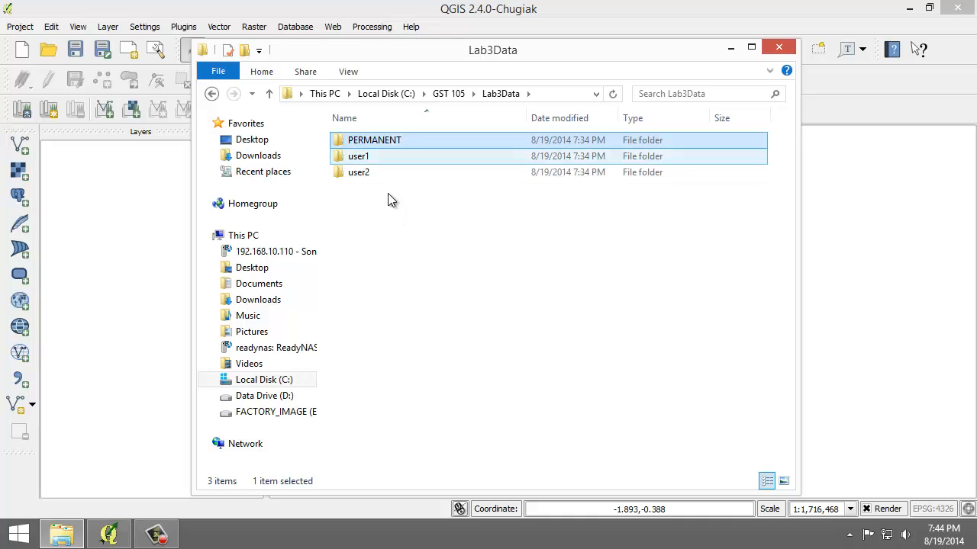
pyautogui.moveTo(387, 206); pyautogui.dragTo(366, 154)
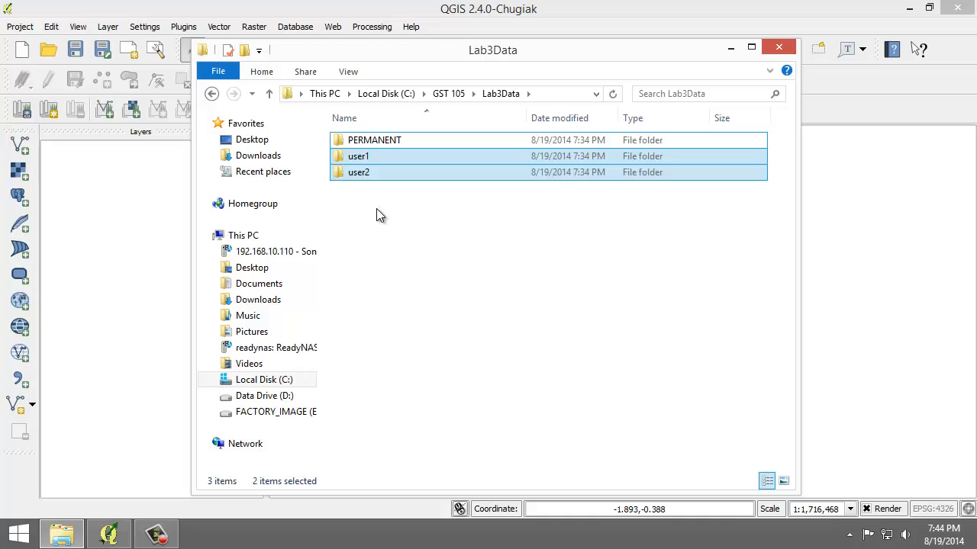
pyautogui.click(376, 208)
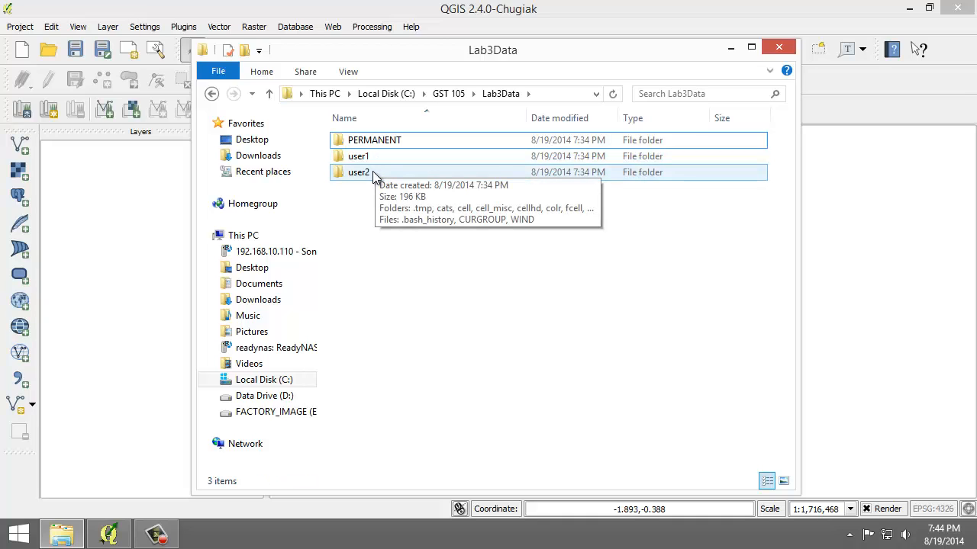
# Inspect the files and subfolders of the user1 mapset, then return to the GST 105 folder
pyautogui.doubleClick(372, 155)
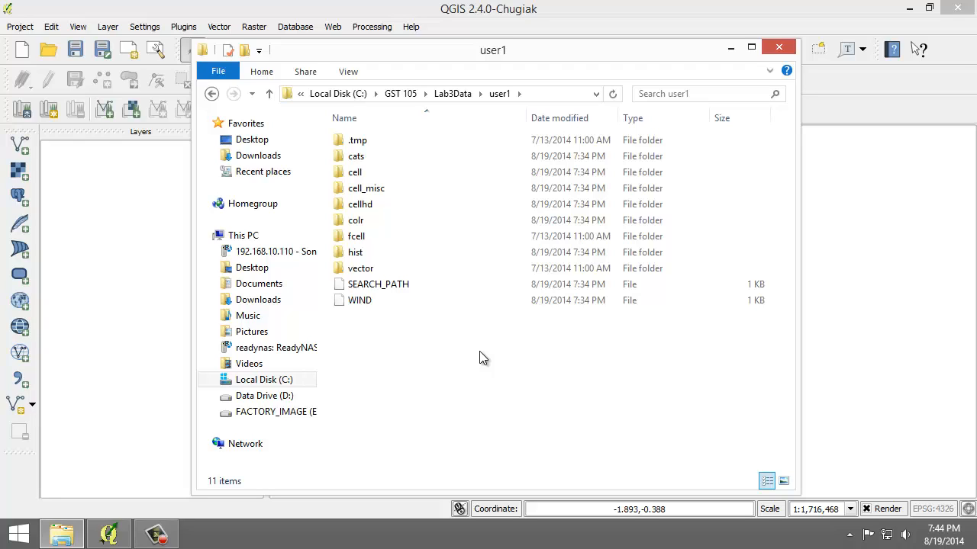
pyautogui.moveTo(464, 359); pyautogui.dragTo(353, 158)
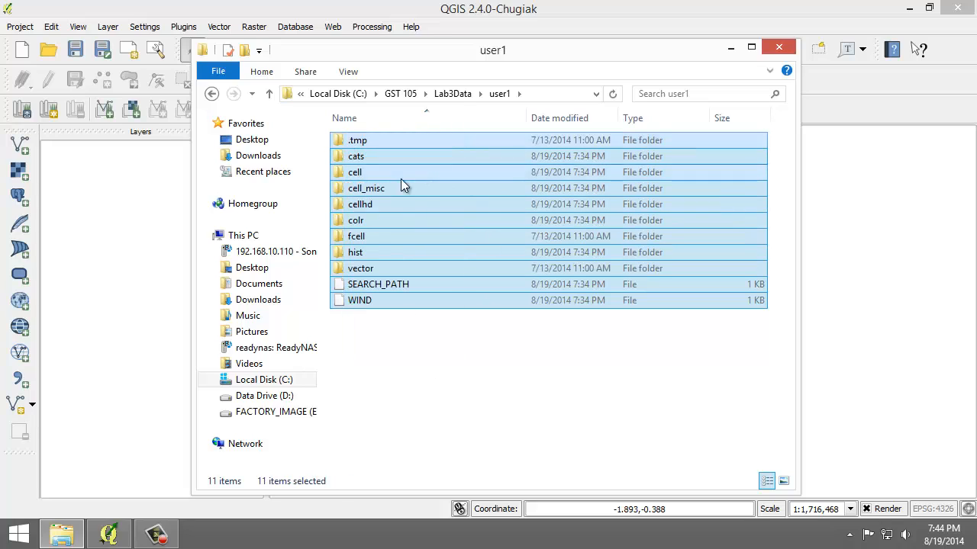
pyautogui.press('Delete')
pyautogui.hotkey('alt', 'Up')
pyautogui.hotkey('alt', 'Up')
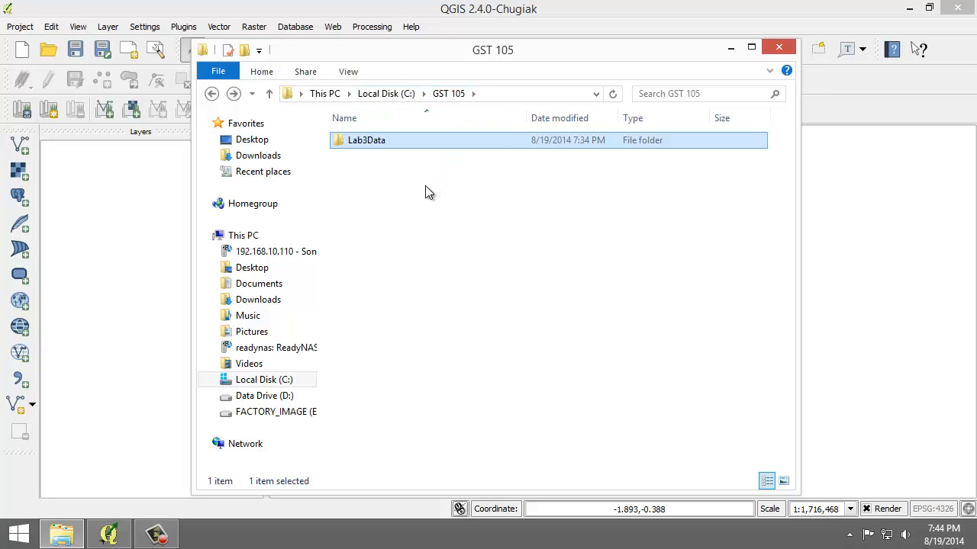
# Reopen the Lab3Data folder, review its mapset folders including PERMANENT, and close File Explorer
pyautogui.click(401, 175)
pyautogui.doubleClick(371, 145)
pyautogui.moveTo(419, 207); pyautogui.dragTo(374, 137)
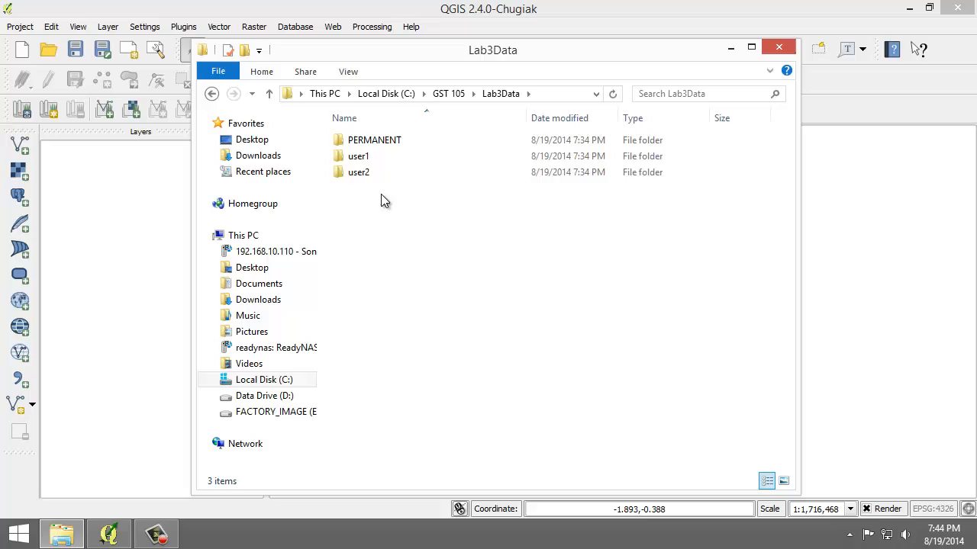
pyautogui.click(388, 143)
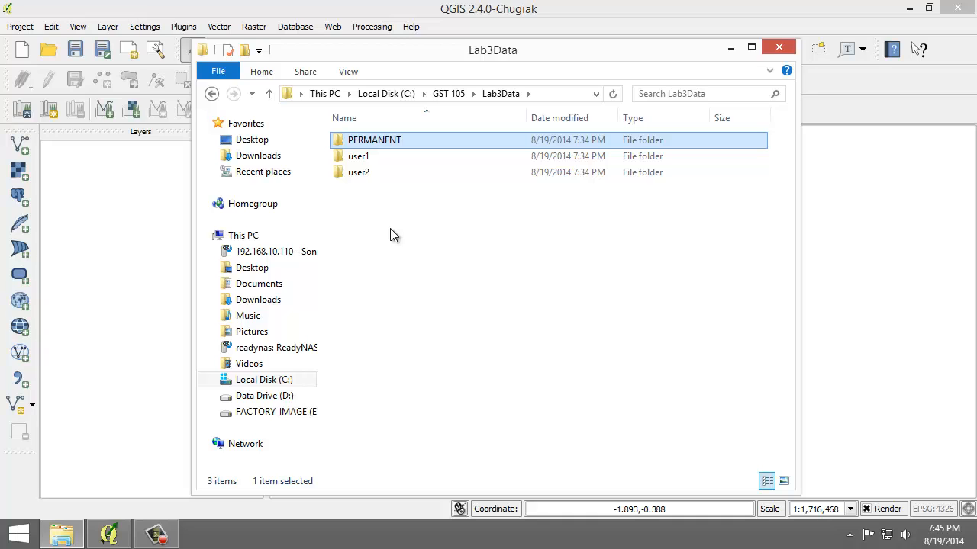
pyautogui.click(779, 47)
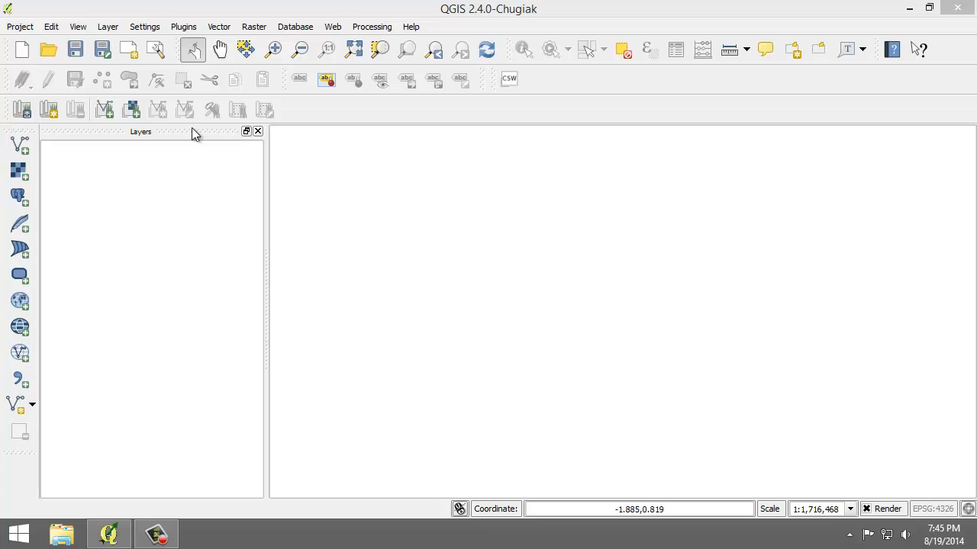
# Check that the GRASS toolbar is enabled, then start opening a mapset with C:\GST 105 as the Gisdbase
pyautogui.rightClick(308, 108)
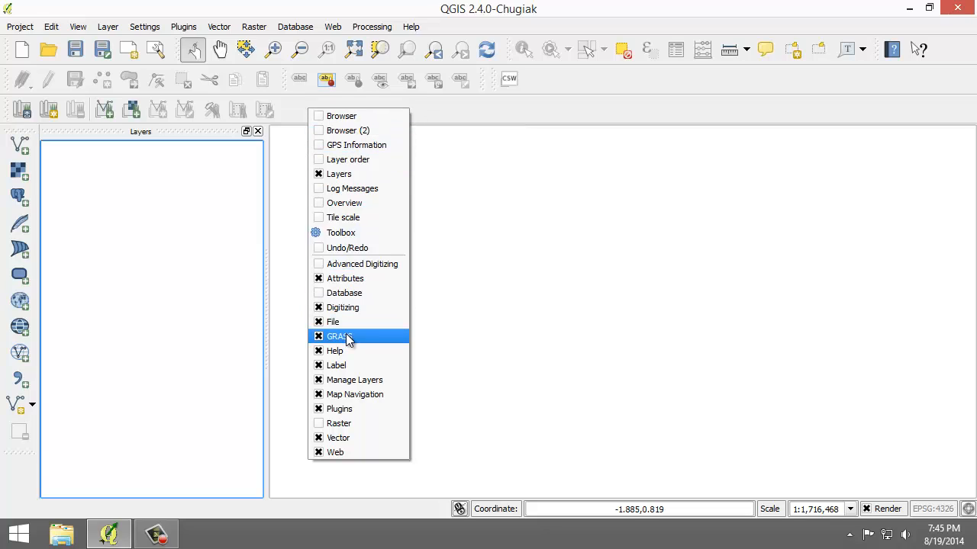
pyautogui.click(298, 127)
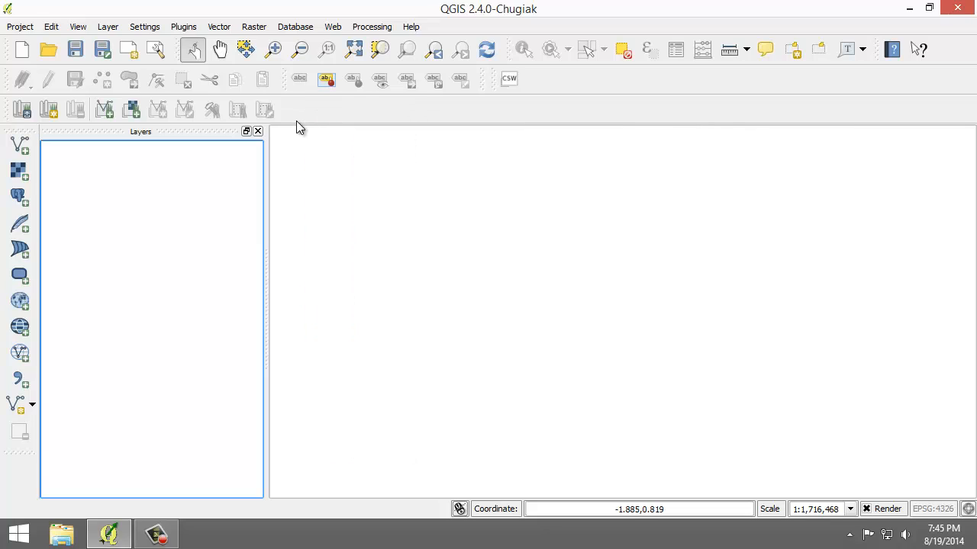
pyautogui.click(21, 111)
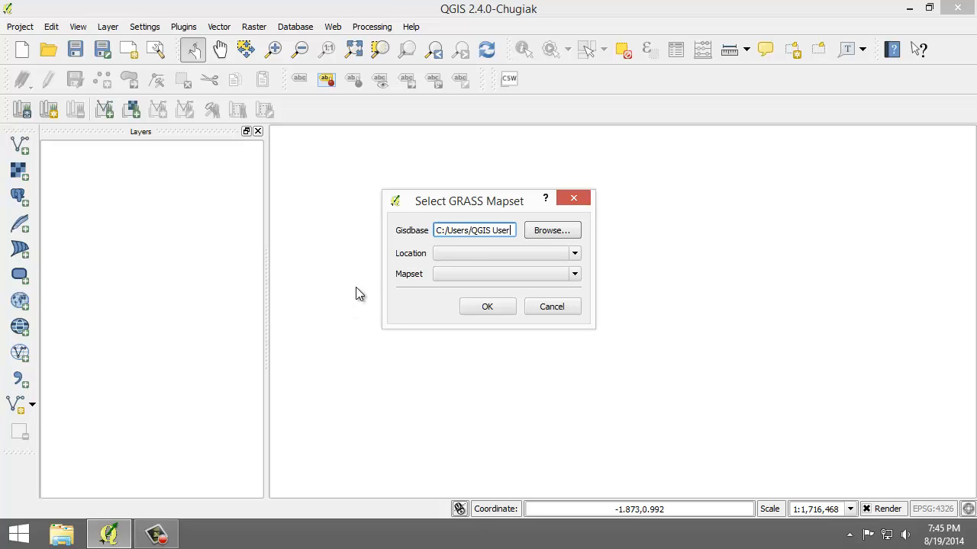
pyautogui.click(542, 234)
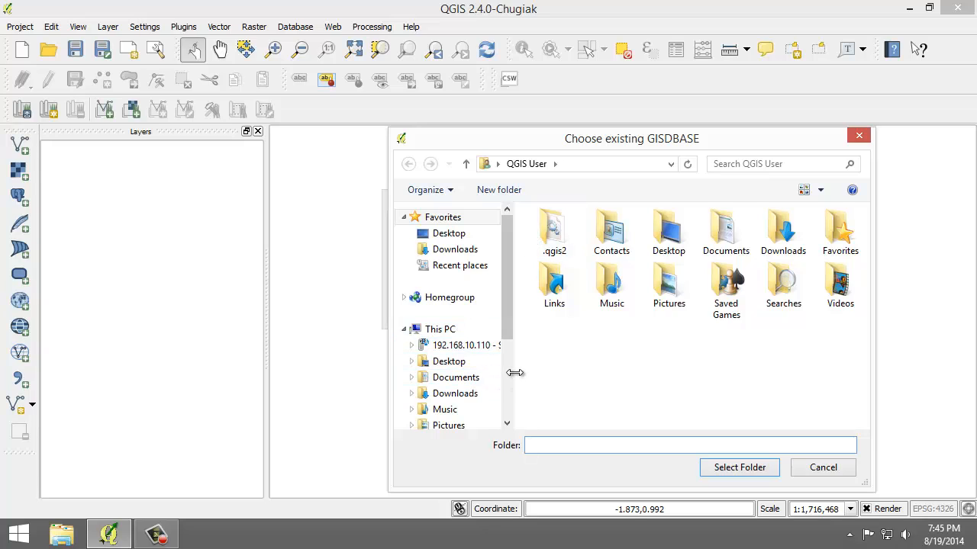
pyautogui.scroll(-3, 512, 377)
pyautogui.click(482, 345)
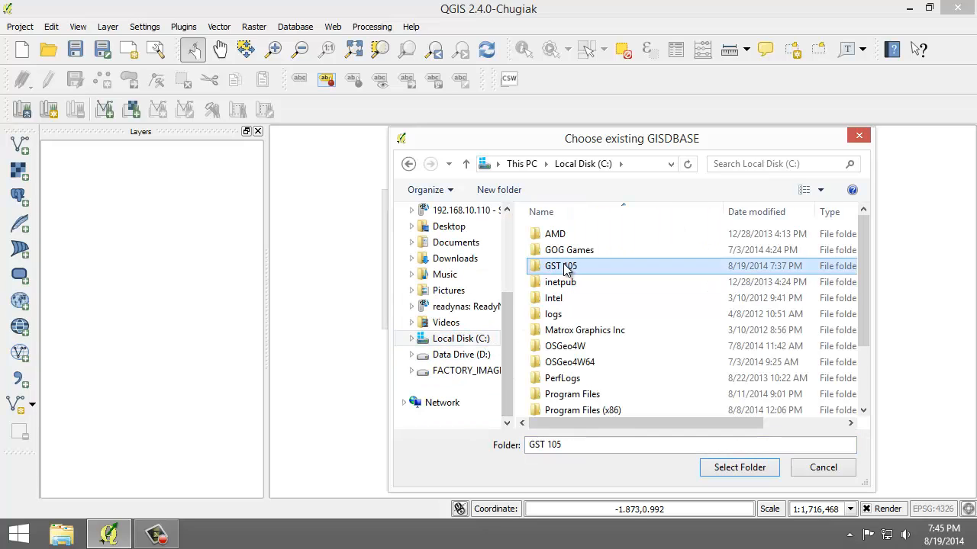
pyautogui.doubleClick(563, 265)
pyautogui.click(725, 466)
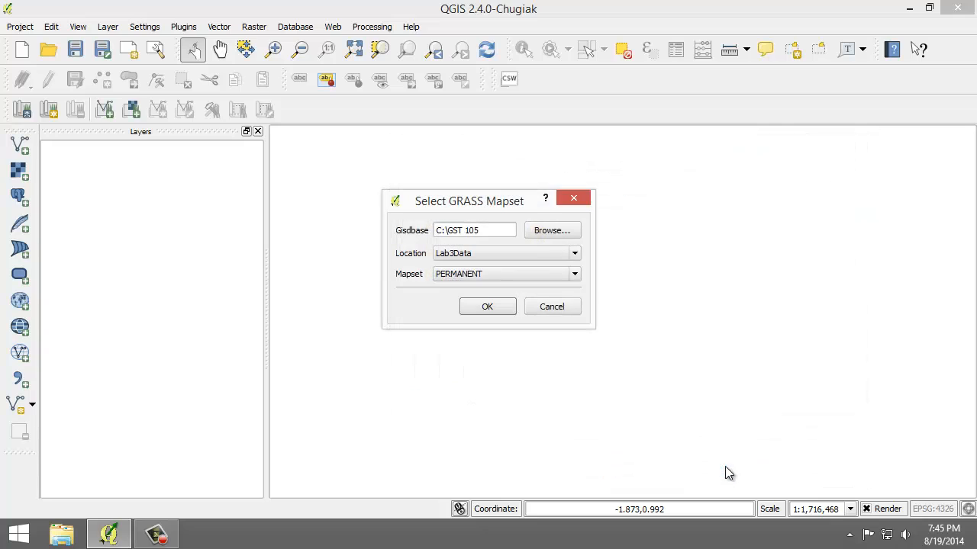
# Choose the Lab3Data location and the user1 mapset, and open that mapset
pyautogui.click(551, 258)
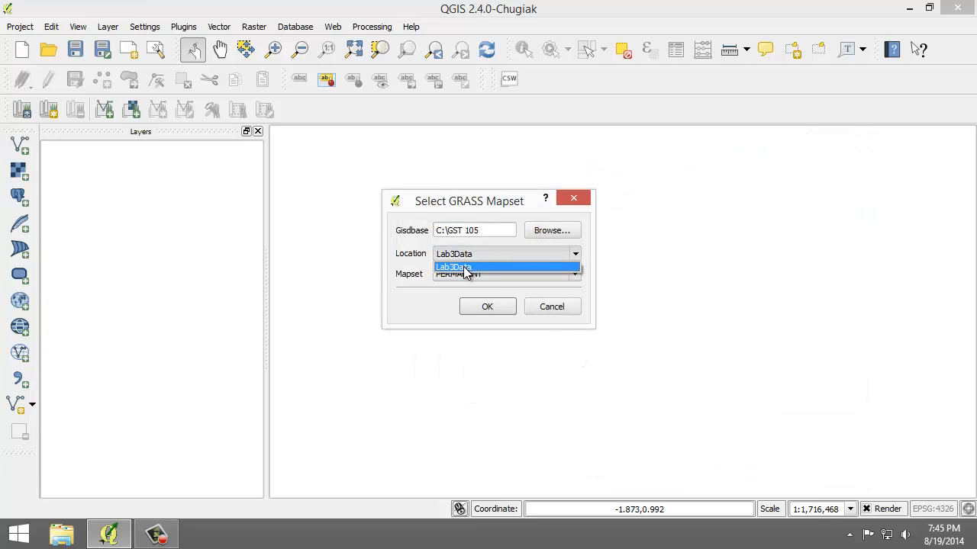
pyautogui.click(463, 266)
pyautogui.click(540, 275)
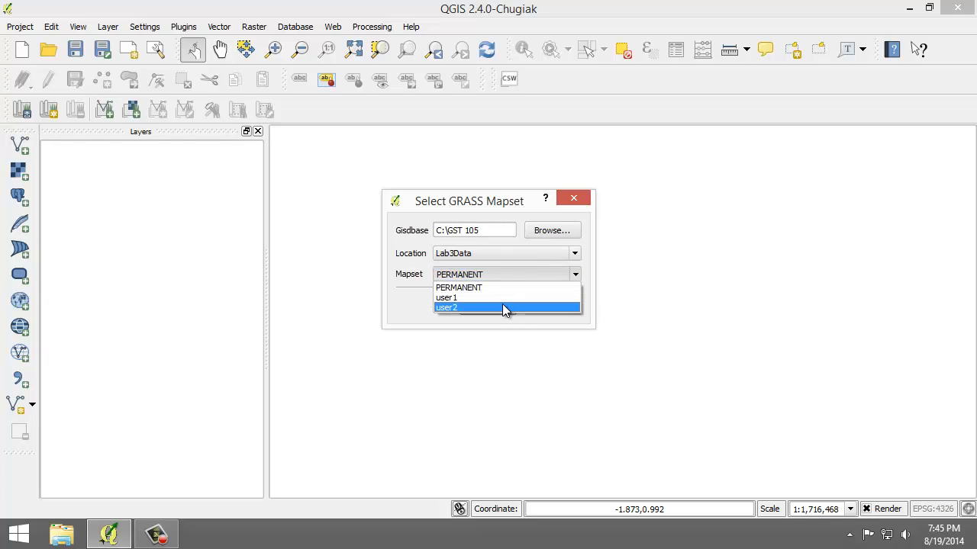
pyautogui.click(502, 297)
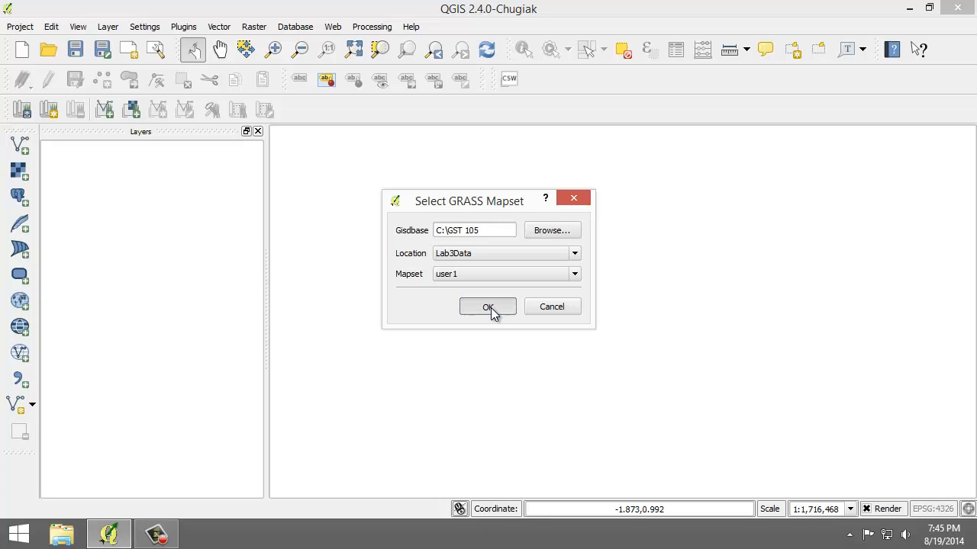
pyautogui.click(491, 307)
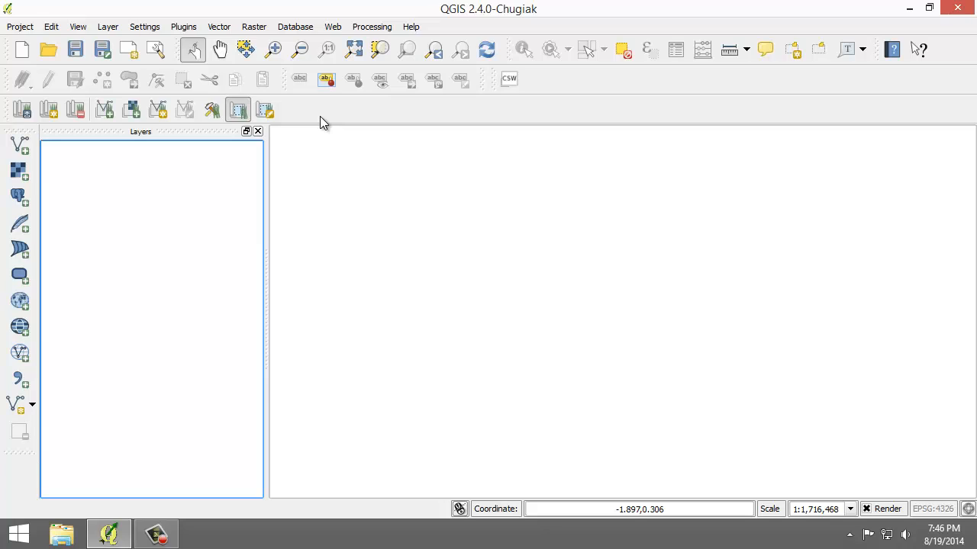
# Review the GRASS dialogs for a new mapset, vector layer selection, raster layer selection and new vector creation, cancelling each one
pyautogui.click(48, 109)
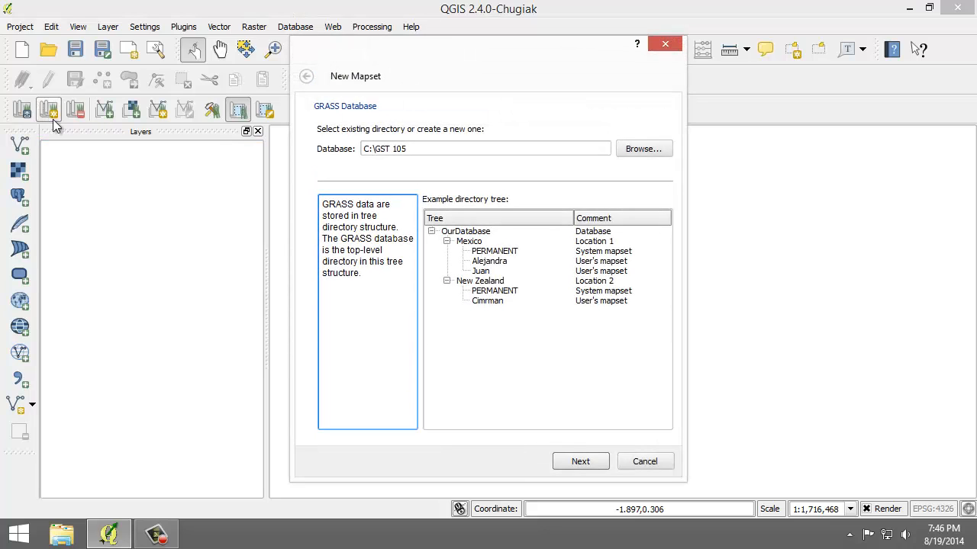
pyautogui.click(638, 461)
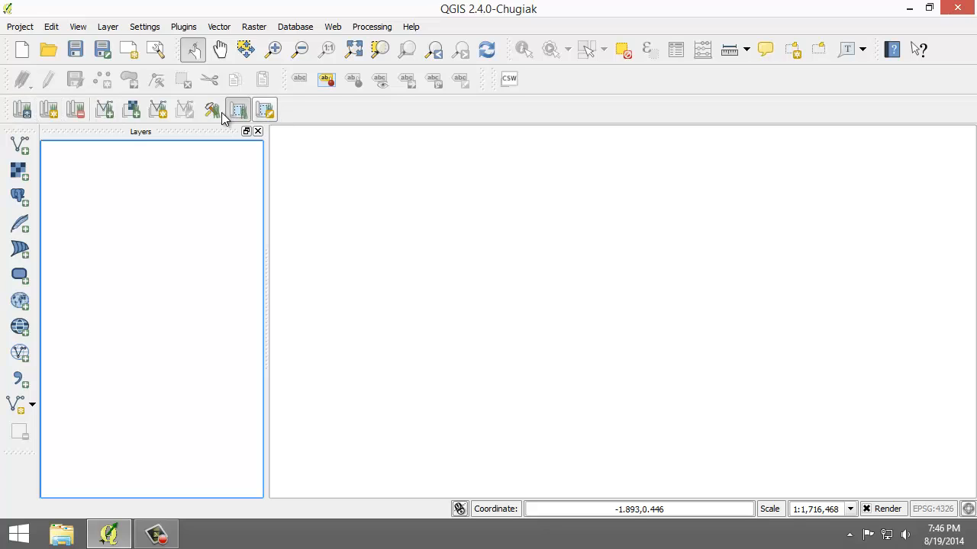
pyautogui.click(106, 112)
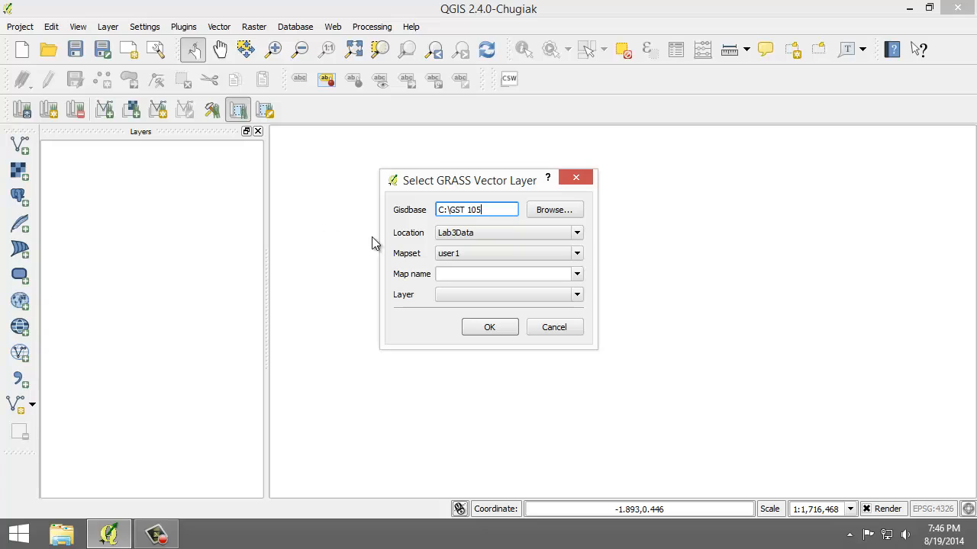
pyautogui.click(548, 326)
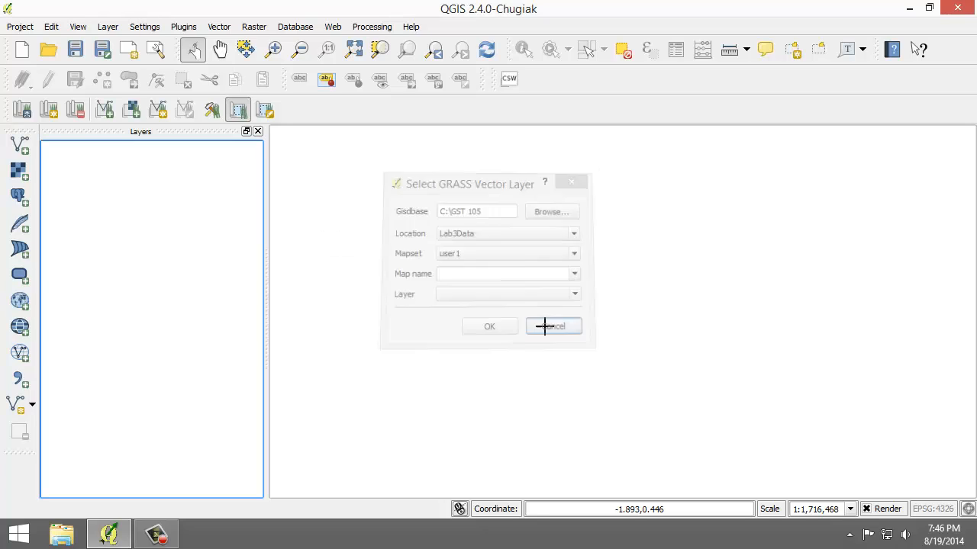
pyautogui.click(132, 111)
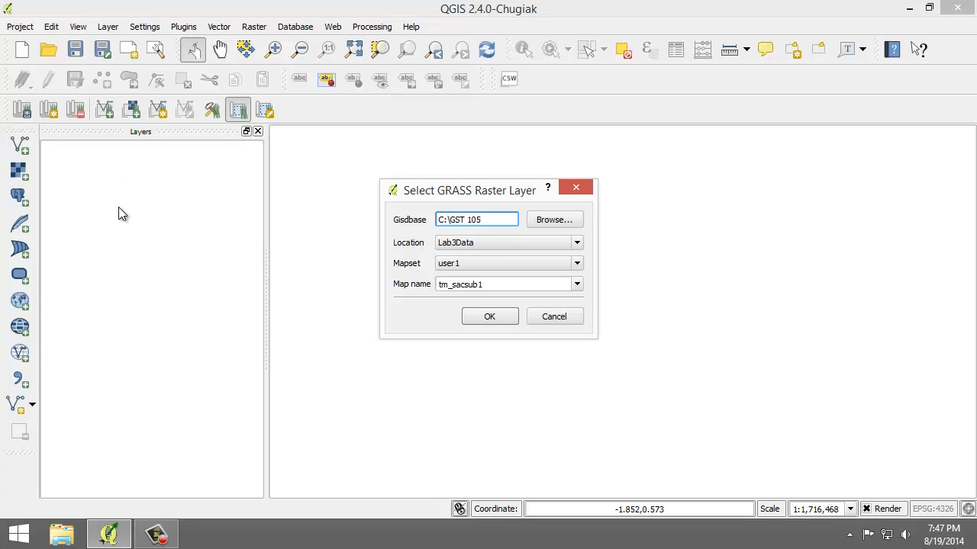
pyautogui.click(559, 318)
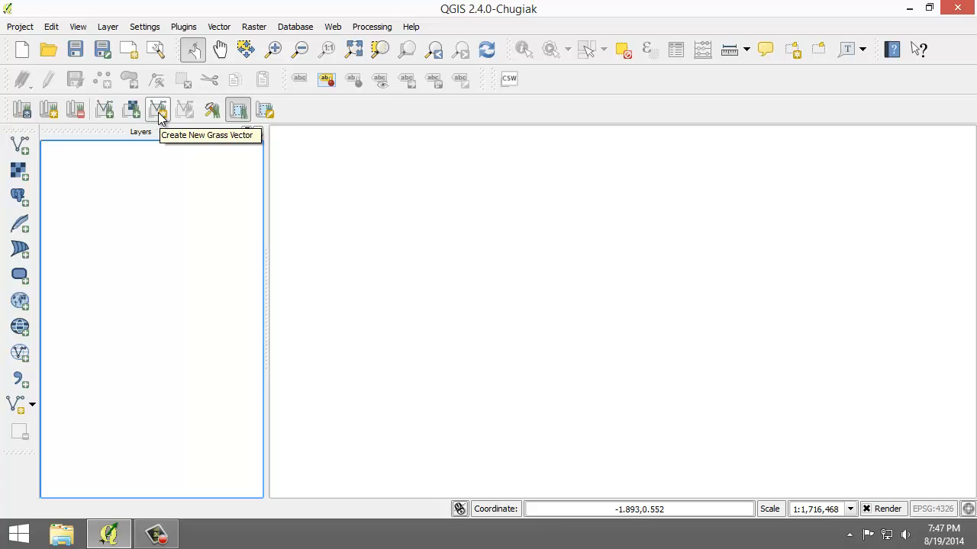
pyautogui.click(159, 112)
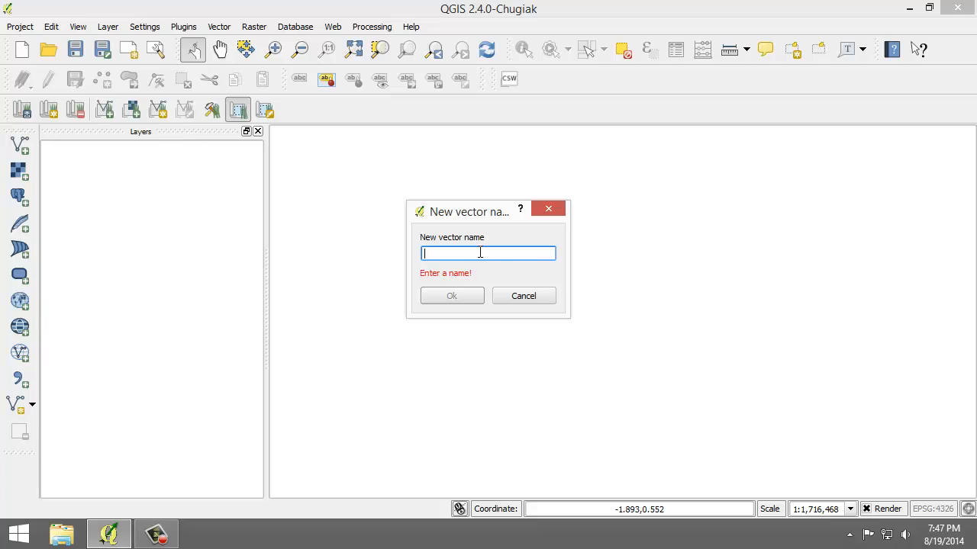
pyautogui.click(518, 296)
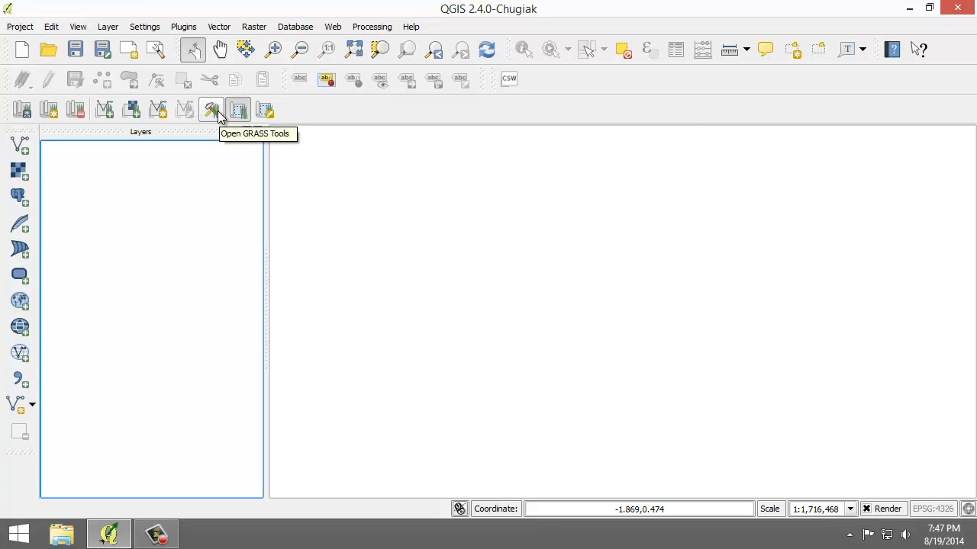
# Open GRASS Tools, look at the list of modules, and expand the user1 mapset in the data browser
pyautogui.click(218, 112)
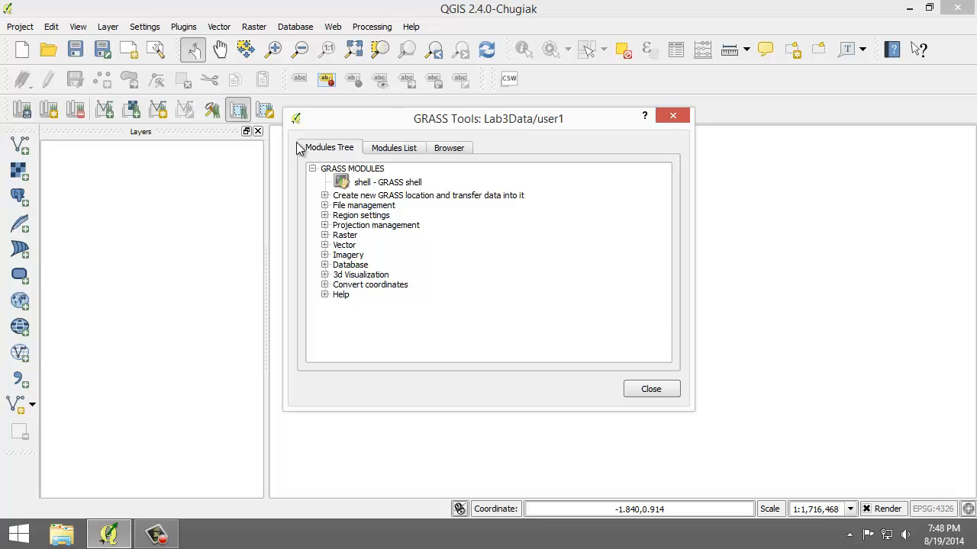
pyautogui.click(390, 152)
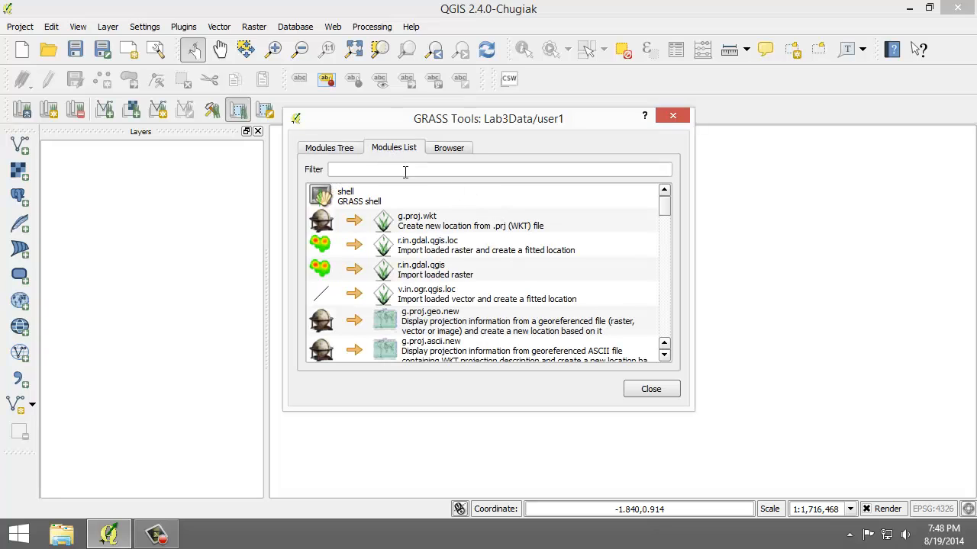
pyautogui.click(405, 172)
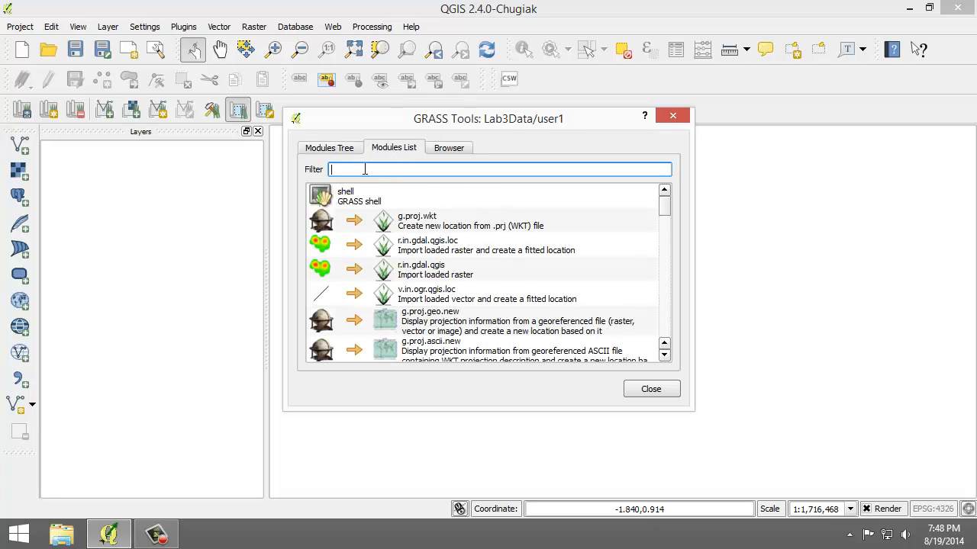
pyautogui.click(448, 152)
pyautogui.click(307, 206)
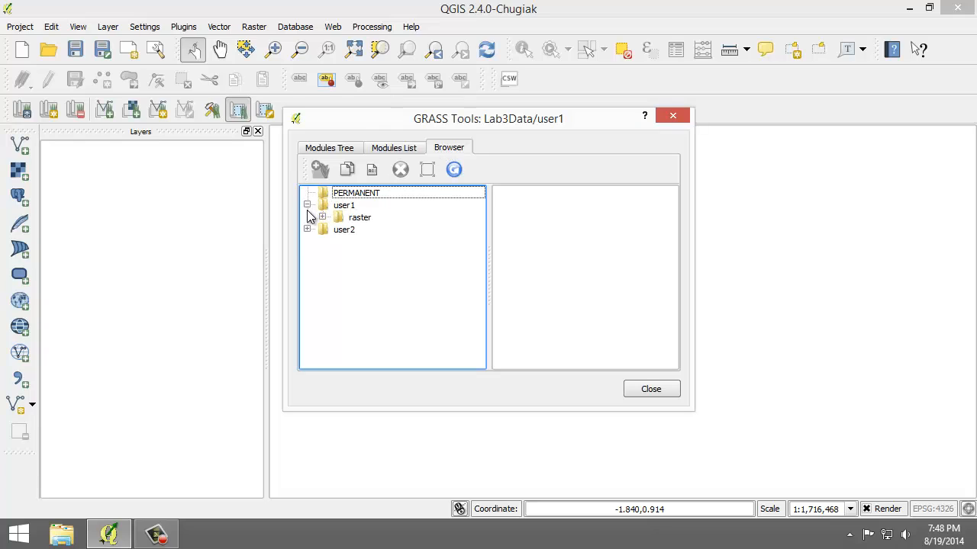
# List the raster layers stored in the user1 and user2 mapsets in the data browser, and close GRASS Tools
pyautogui.click(307, 228)
pyautogui.click(322, 217)
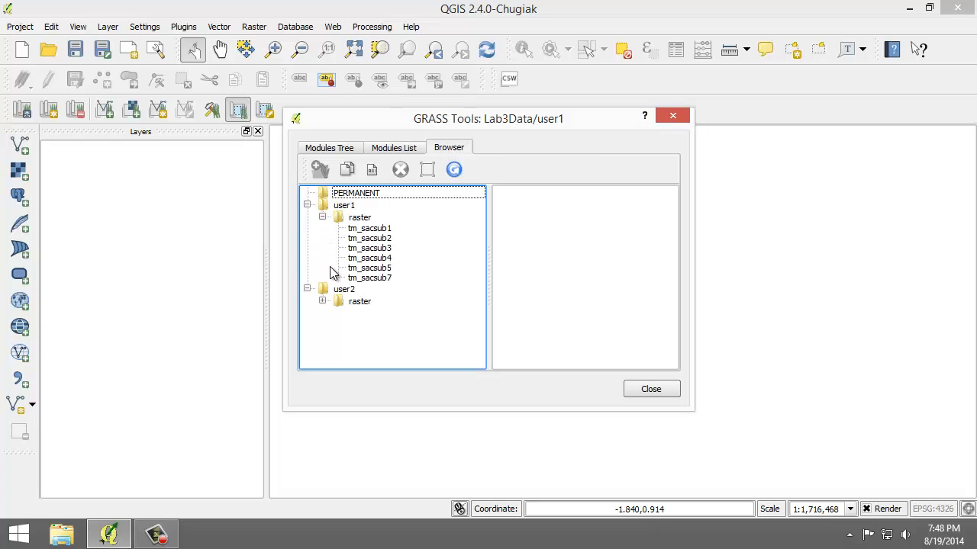
pyautogui.click(322, 301)
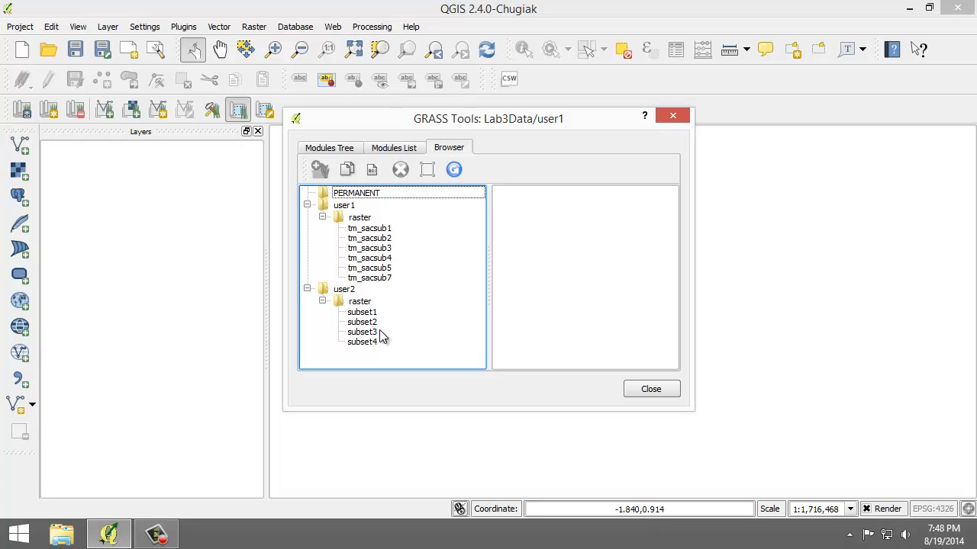
pyautogui.click(634, 390)
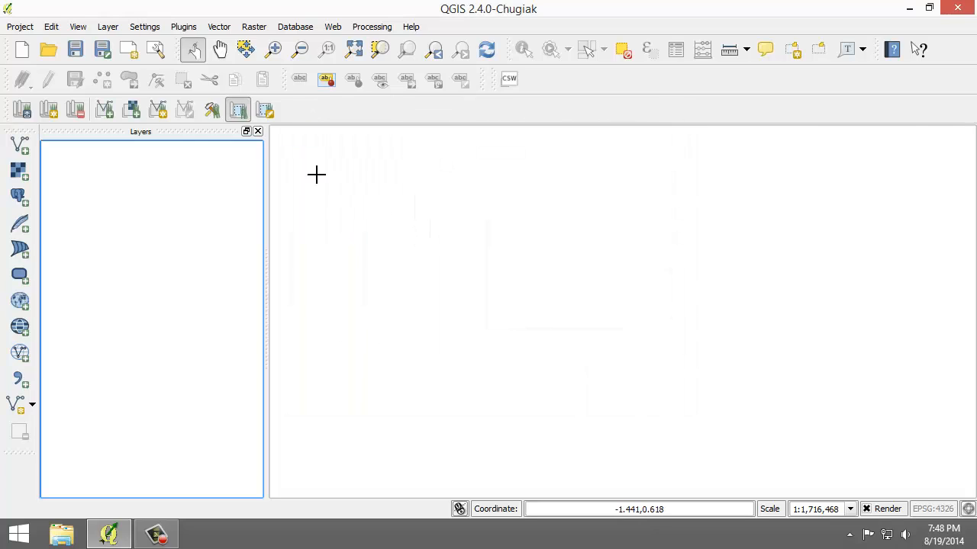
# Look at the current GRASS region display option and the region's extent, resolution and border settings, cancelling the settings dialog
pyautogui.click(238, 115)
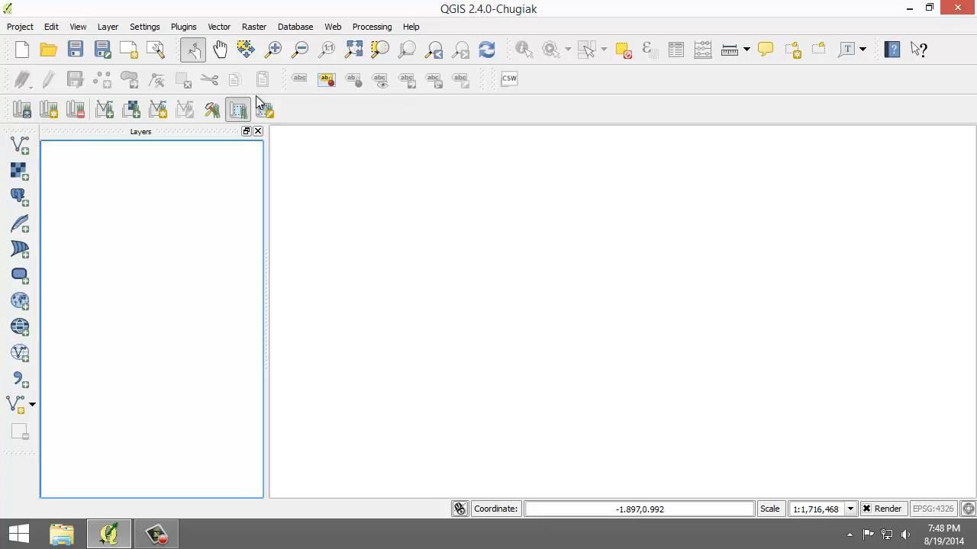
pyautogui.click(263, 111)
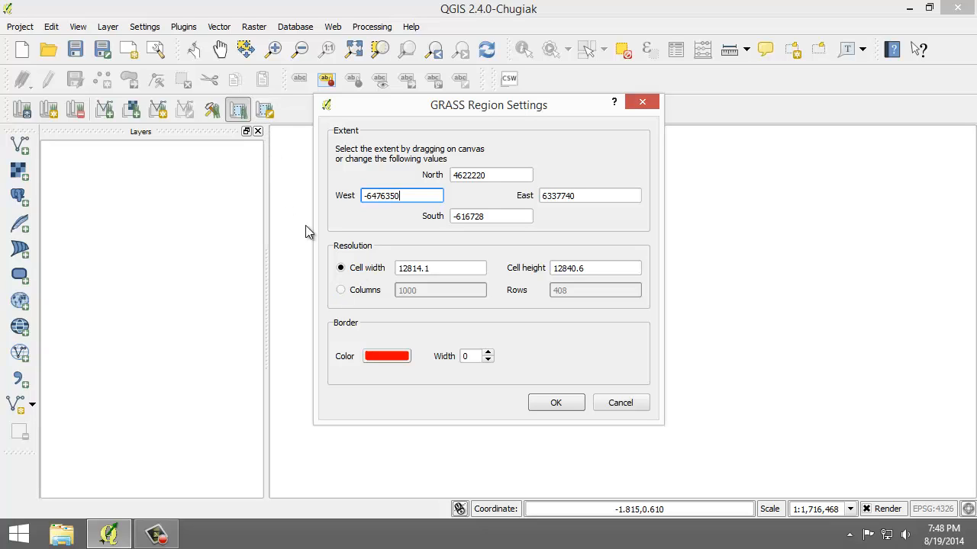
pyautogui.click(625, 405)
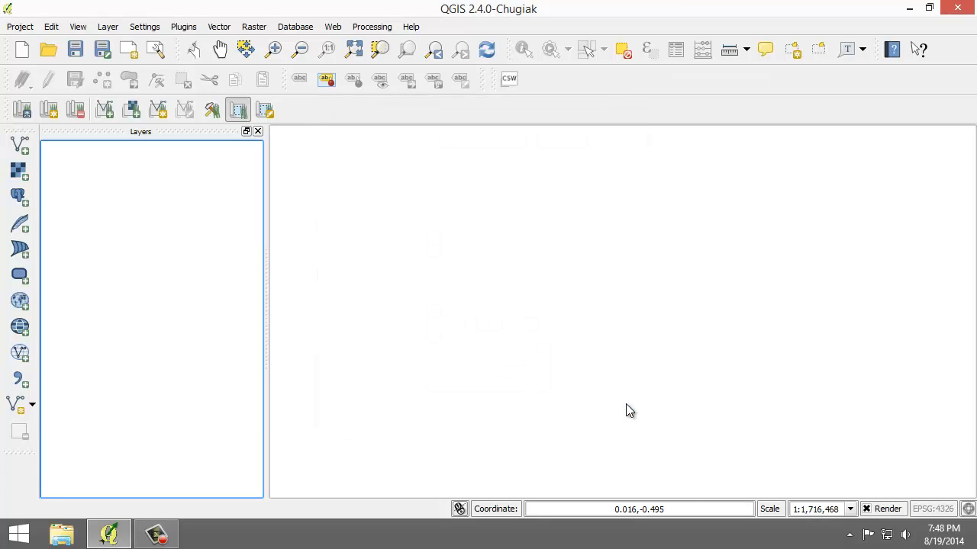